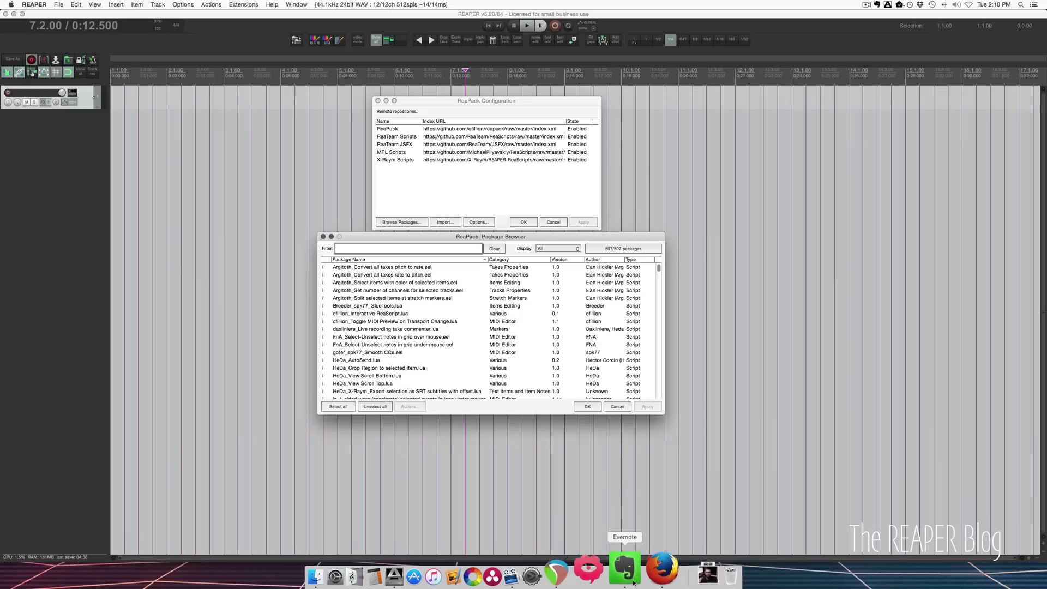
# Bring up Firefox and read through the ReaPack wiki Home page's installation instructions.
pyautogui.click(646, 579)
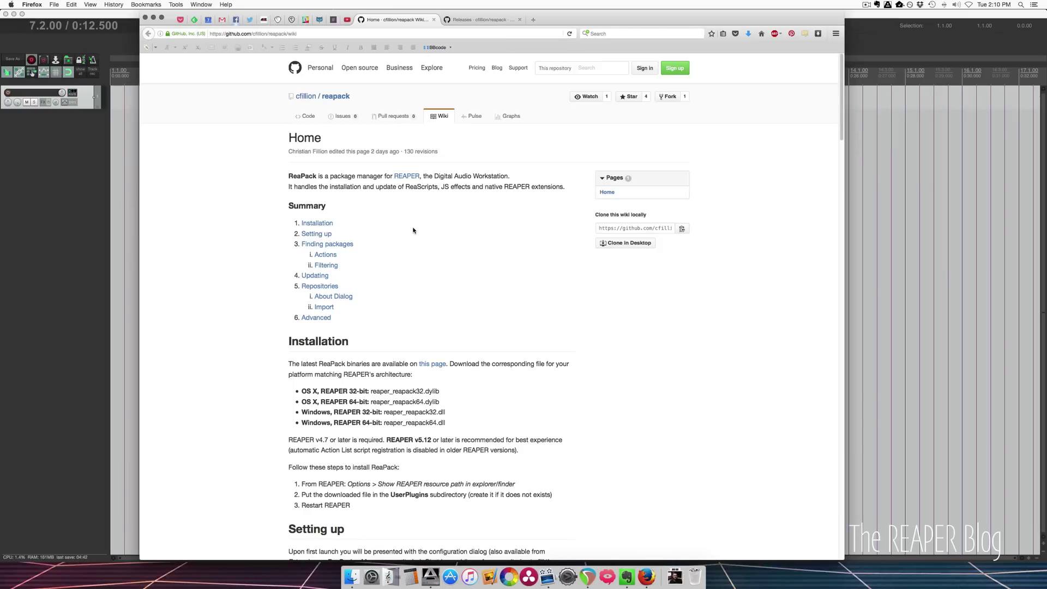
pyautogui.scroll(-20, 413, 231)
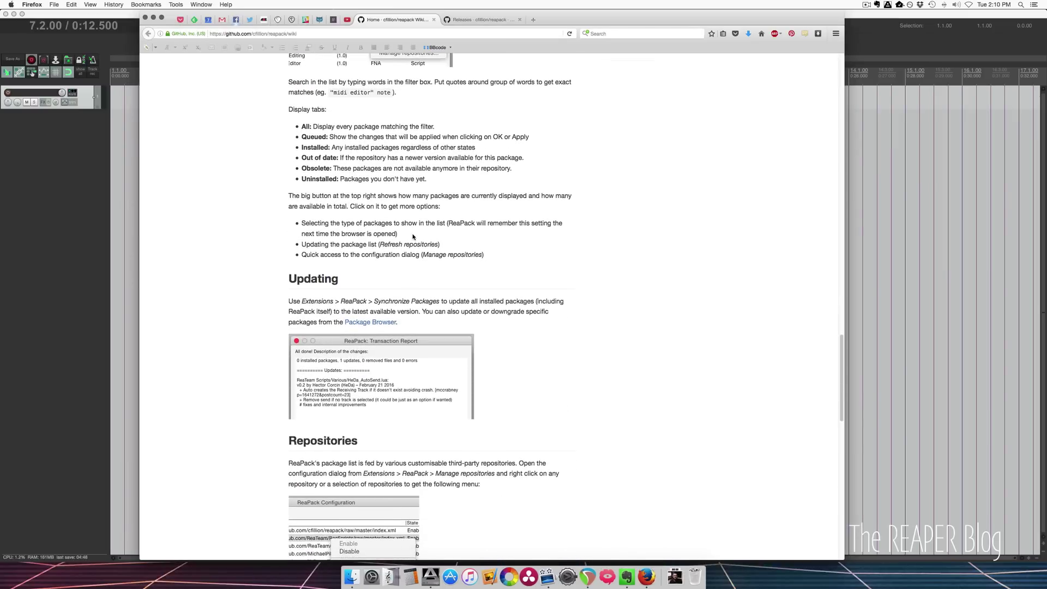
pyautogui.scroll(-10, 413, 237)
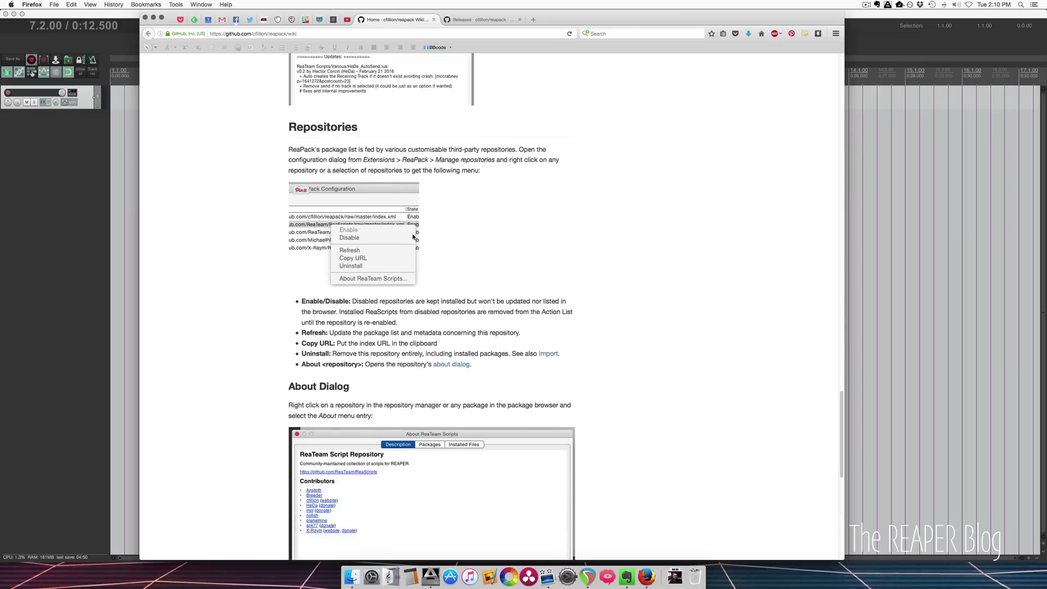
pyautogui.scroll(20, 413, 236)
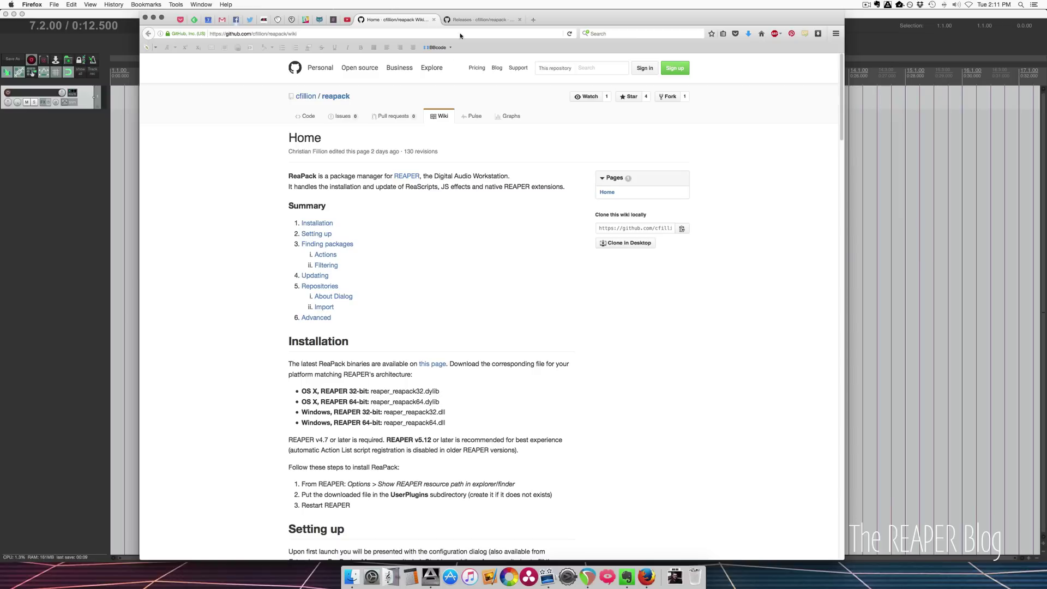
# Download reaper_reapack64.dylib from the ReaPack v1.0rc2 release and save it to disk.
pyautogui.click(510, 19)
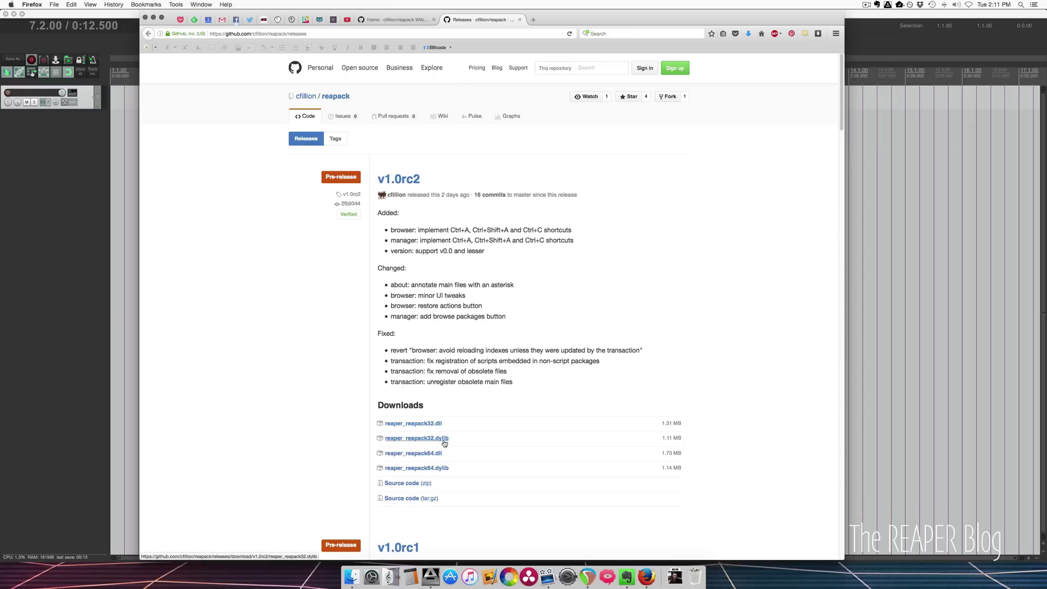
pyautogui.click(434, 470)
pyautogui.click(295, 188)
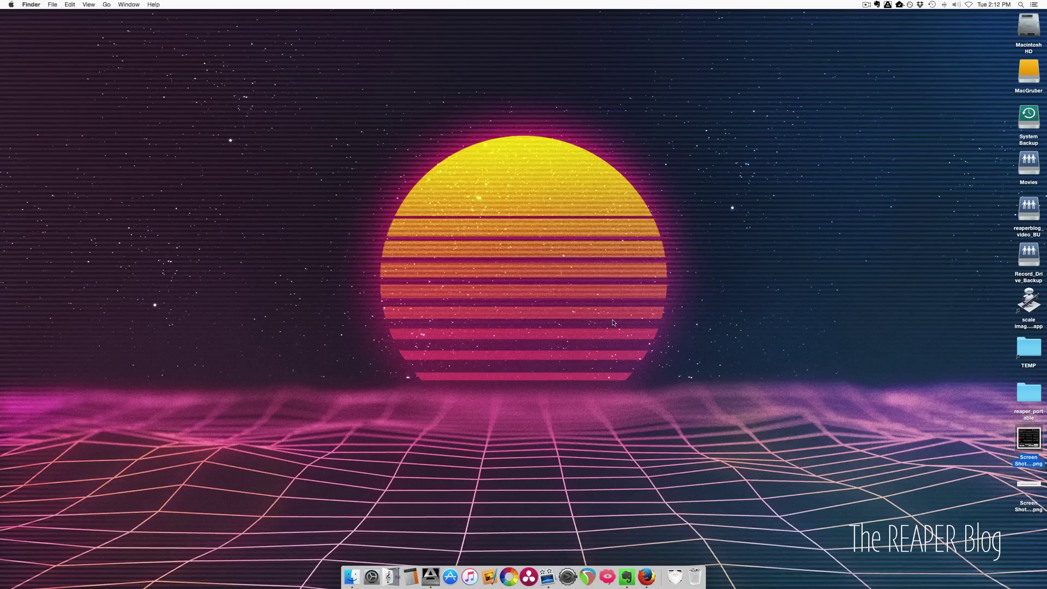
# Drag reaper_reapack64.dylib from Downloads into reaper_portable's UserPlugins folder.
pyautogui.doubleClick(1026, 392)
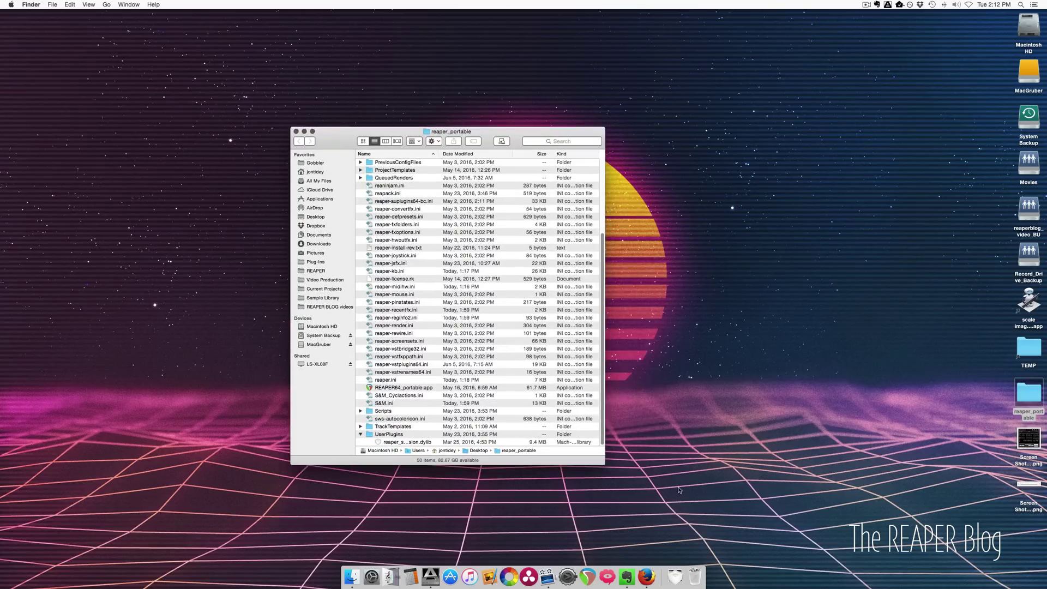
pyautogui.doubleClick(414, 435)
pyautogui.click(675, 577)
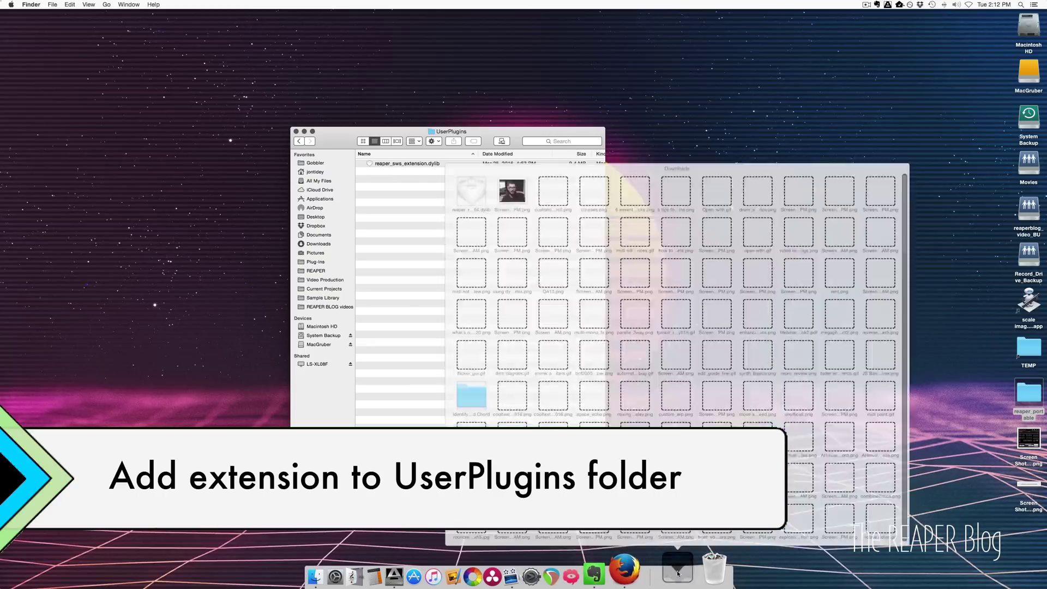
pyautogui.moveTo(430, 115); pyautogui.dragTo(419, 248)
# Relaunch REAPER64_portable.app from the reaper_portable folder.
pyautogui.press('super+bracketleft')
pyautogui.click(414, 391)
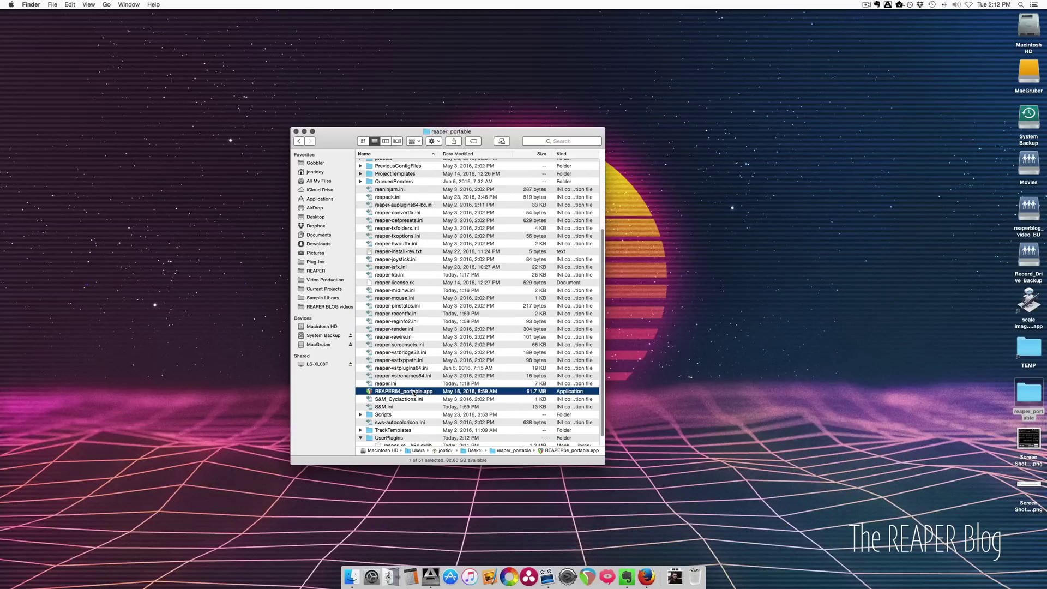
pyautogui.doubleClick(414, 392)
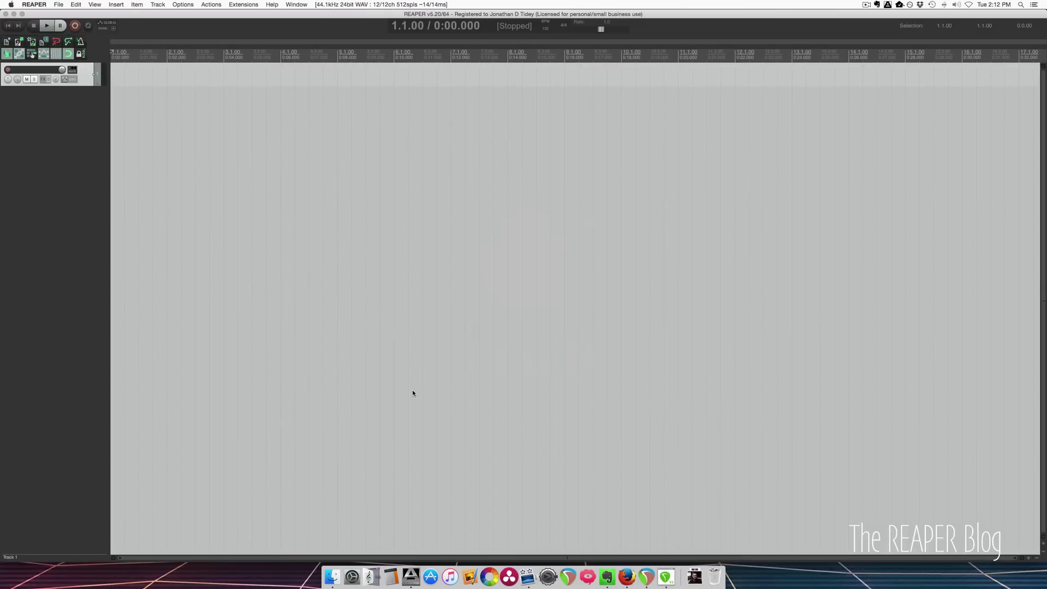
# Verify in About ReaPack that v1.0rc2 is loaded with reaper_reapack64.dylib installed.
pyautogui.click(294, 149)
pyautogui.click(246, 4)
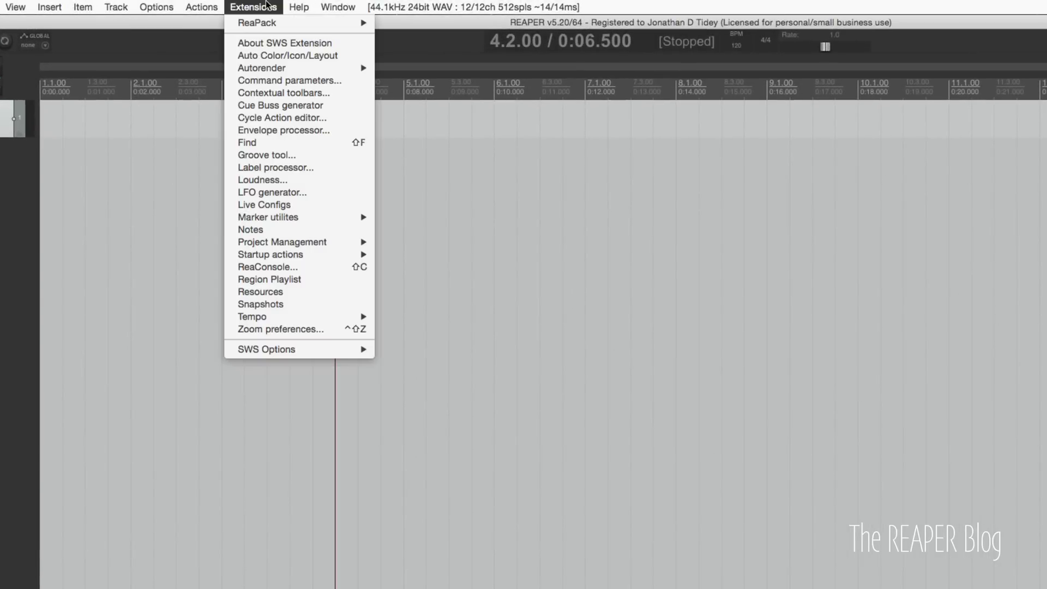
pyautogui.moveTo(274, 24)
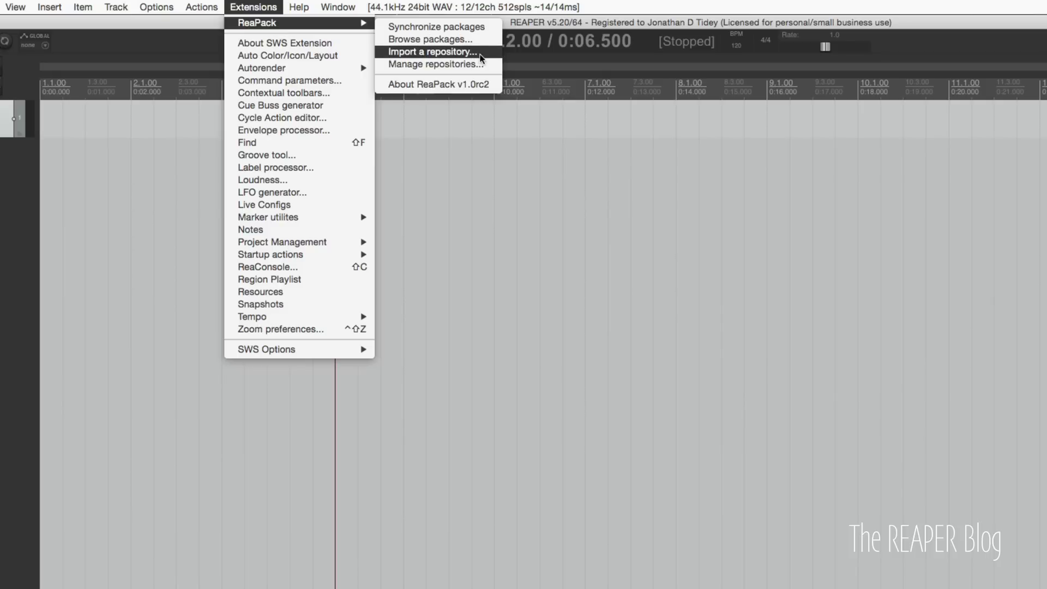
pyautogui.click(472, 88)
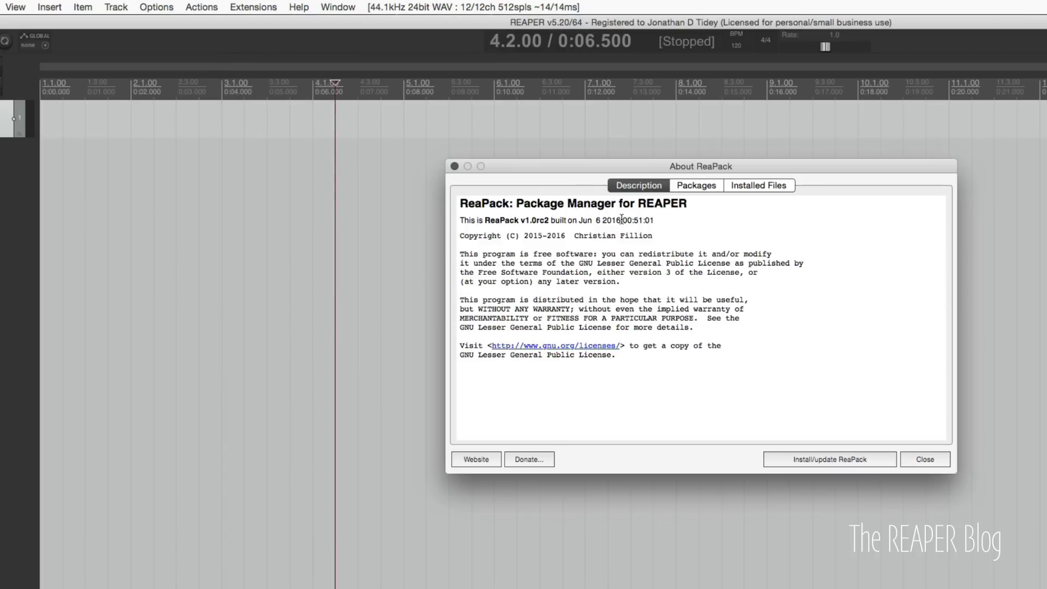
pyautogui.click(693, 187)
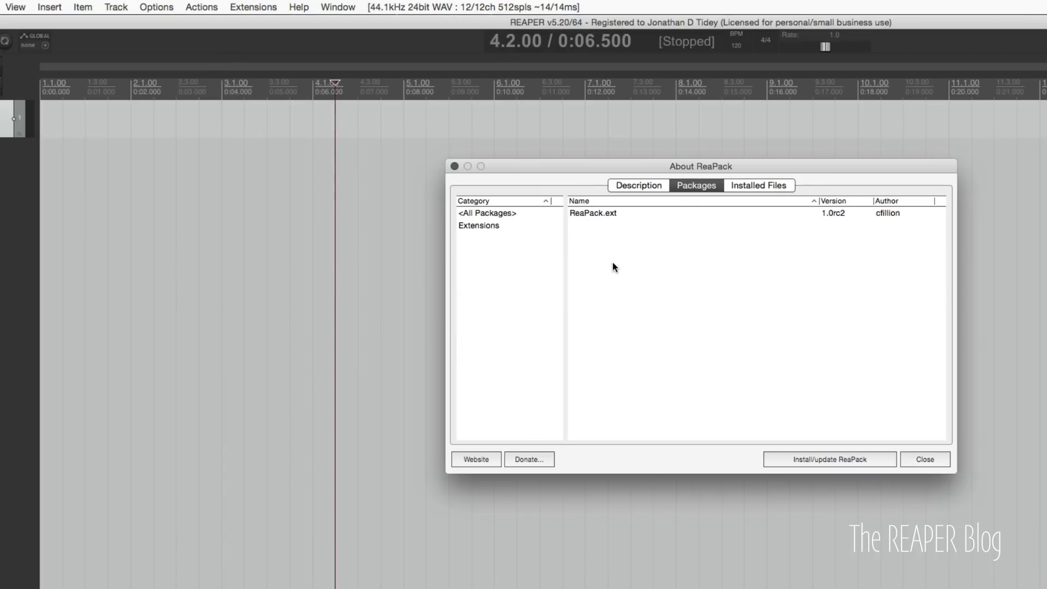
pyautogui.click(747, 186)
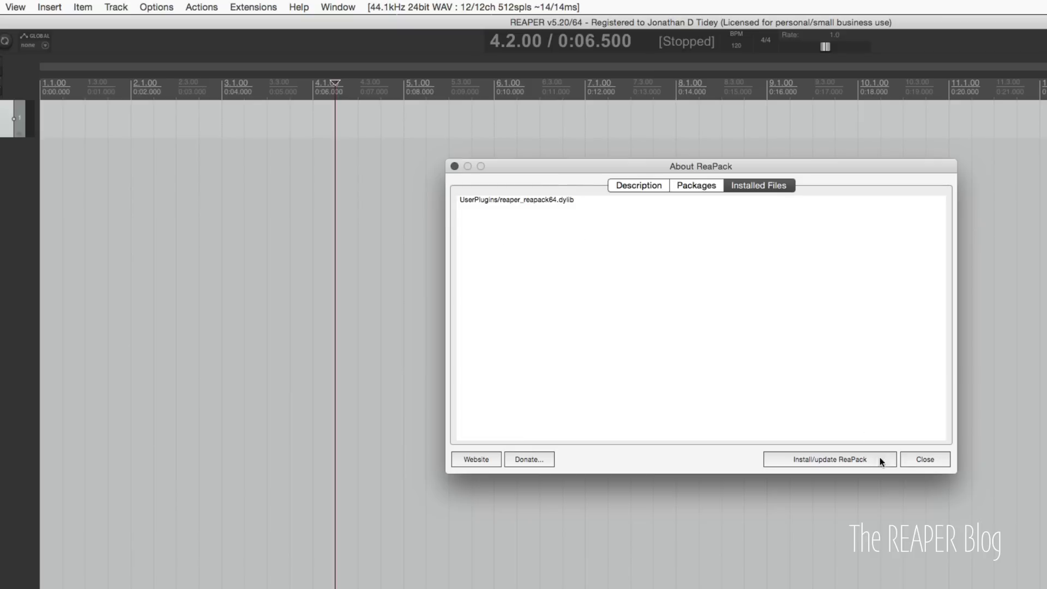
pyautogui.click(922, 459)
pyautogui.click(234, 7)
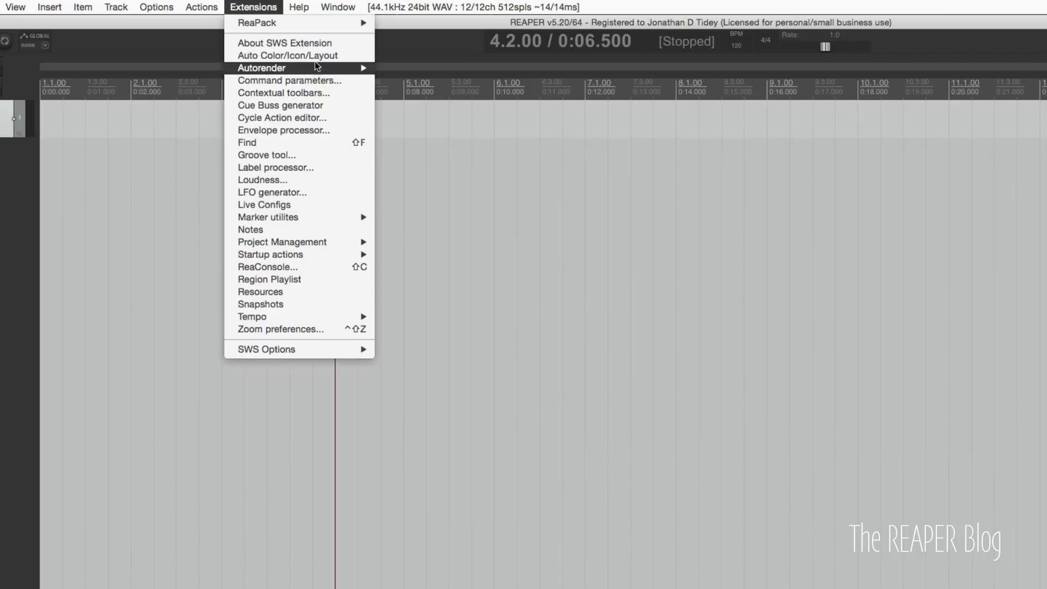
pyautogui.moveTo(339, 25)
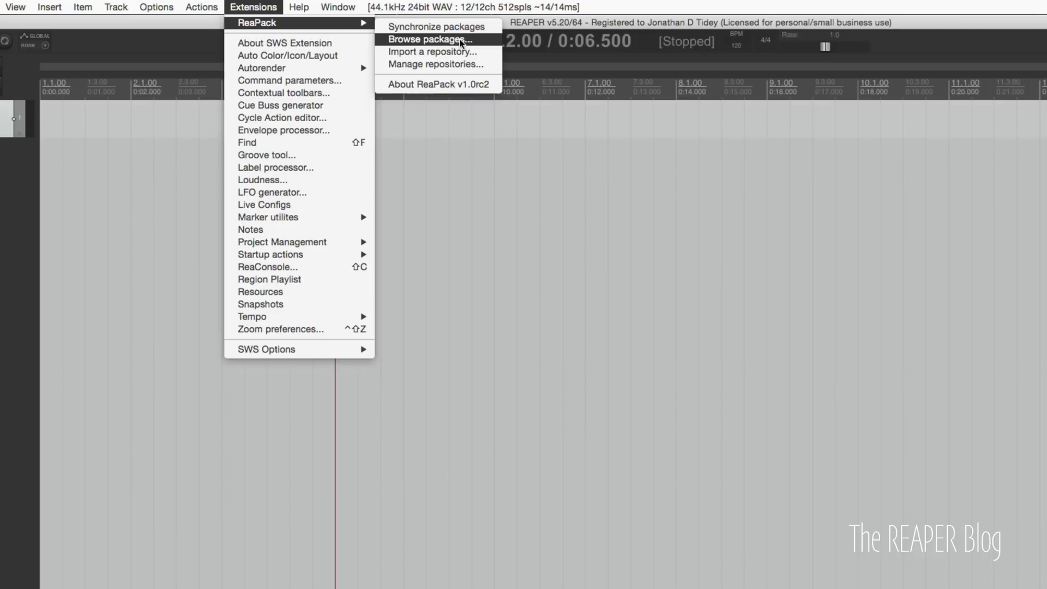
# Enable the MPL Scripts and X-Raym Scripts repositories, then browse all 509 packages.
pyautogui.click(459, 66)
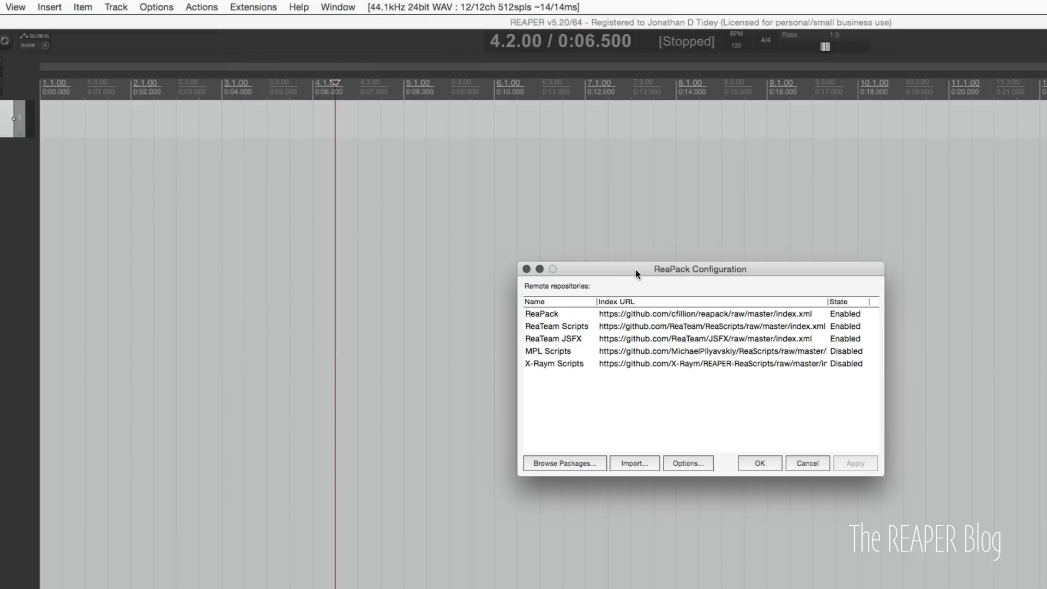
pyautogui.moveTo(636, 270); pyautogui.dragTo(595, 258)
pyautogui.click(679, 340)
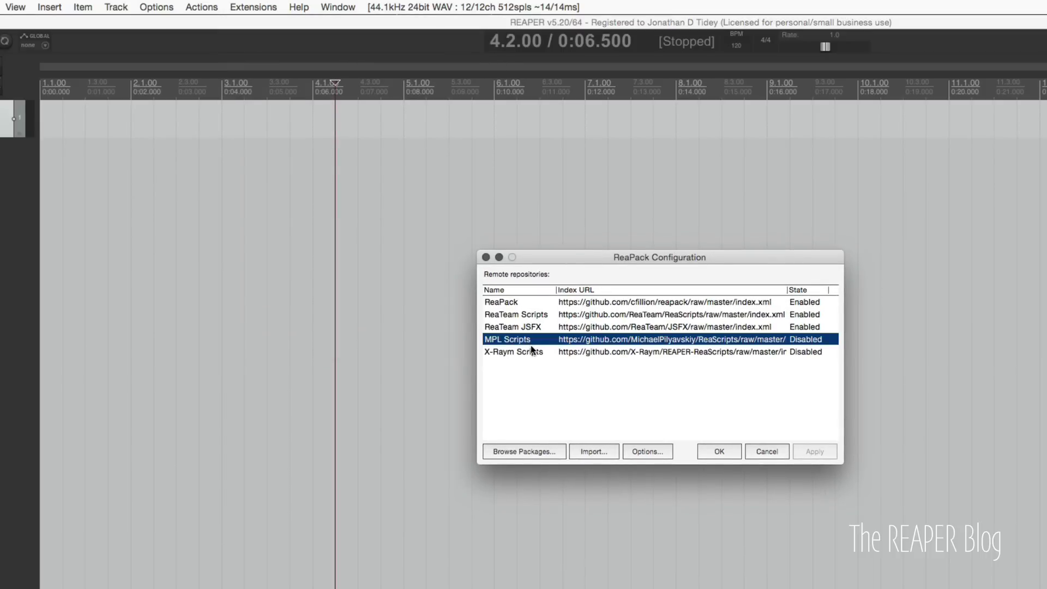
pyautogui.keyDown('shift'); pyautogui.click(814, 356); pyautogui.keyUp('shift')
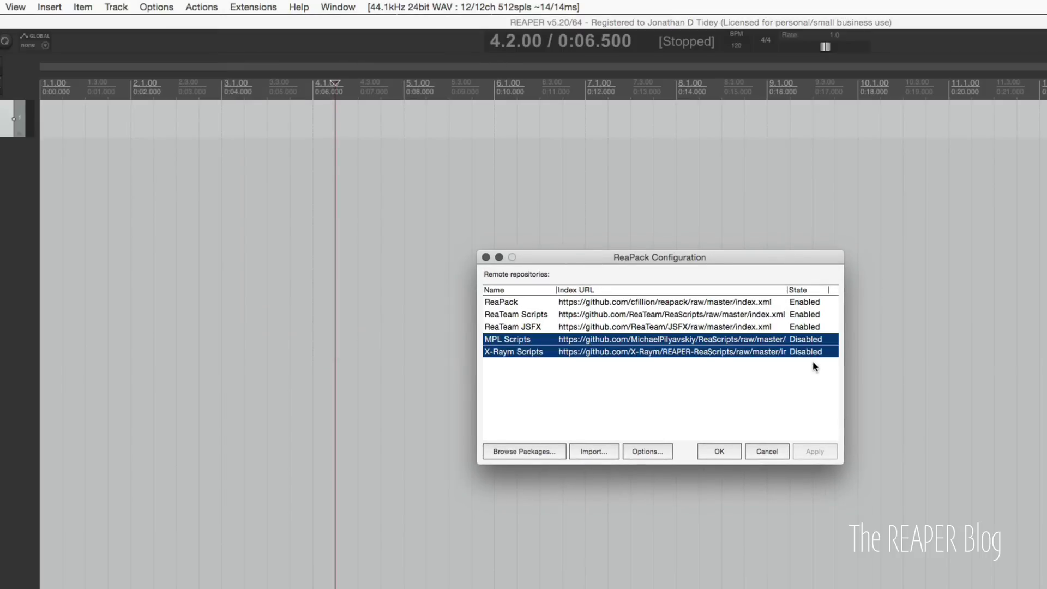
pyautogui.rightClick(650, 343)
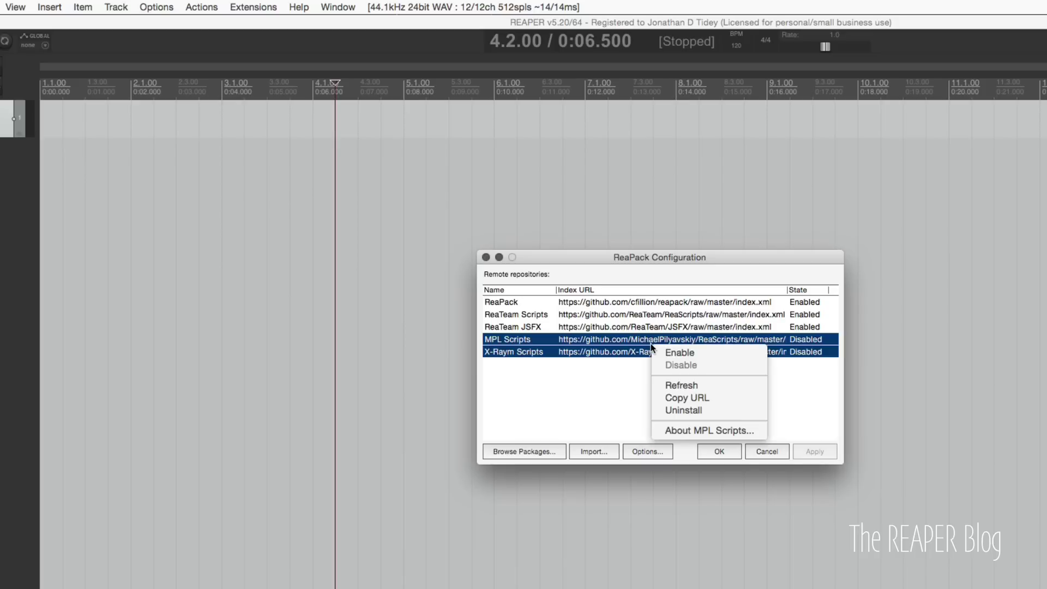
pyautogui.click(698, 353)
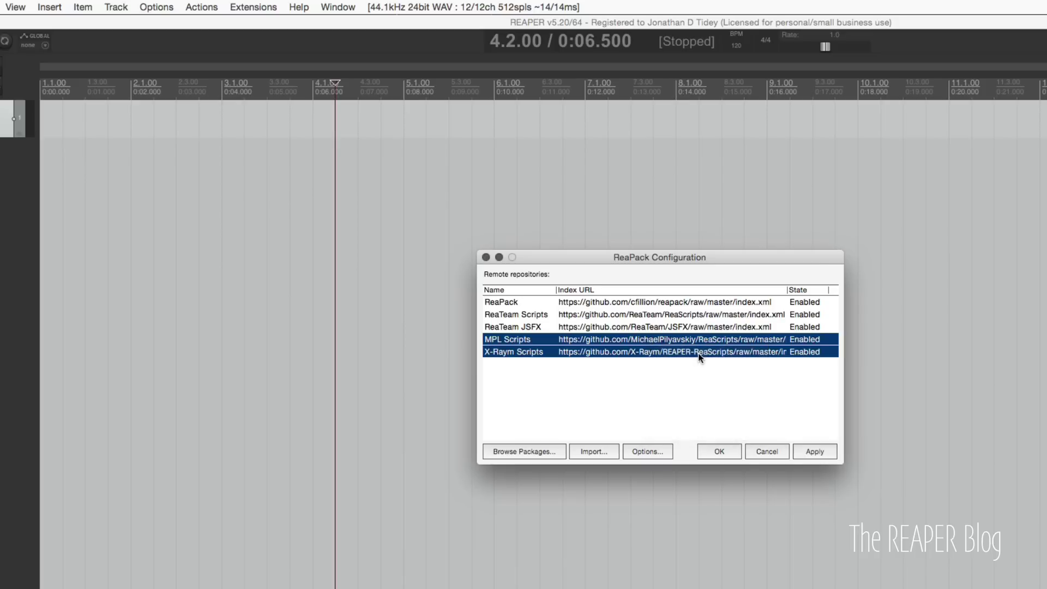
pyautogui.click(524, 450)
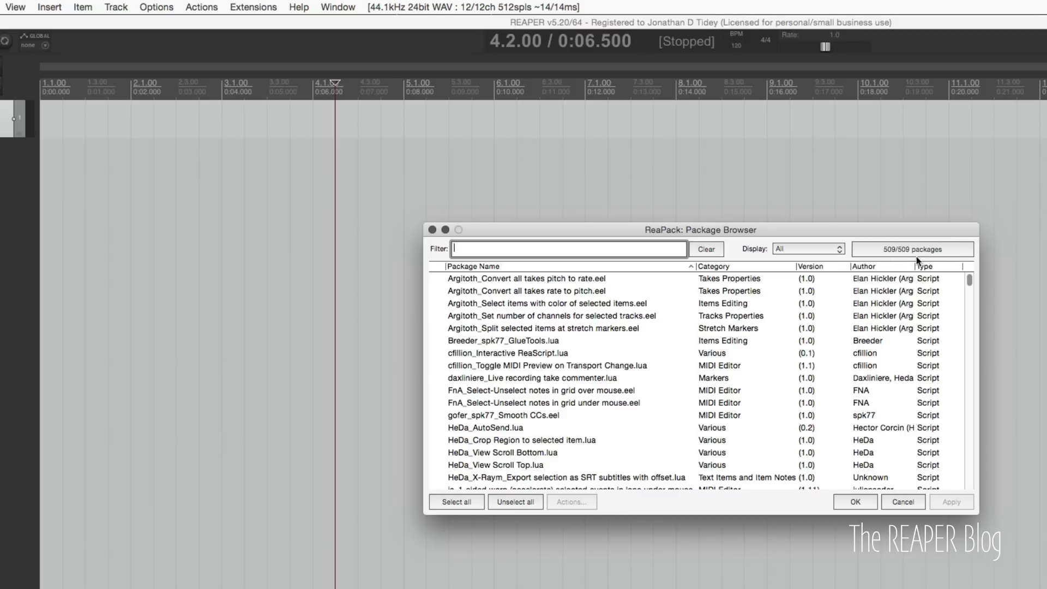
# Select an Argitoth package and scroll through the package browser list.
pyautogui.click(550, 306)
pyautogui.scroll(-10, 594, 316)
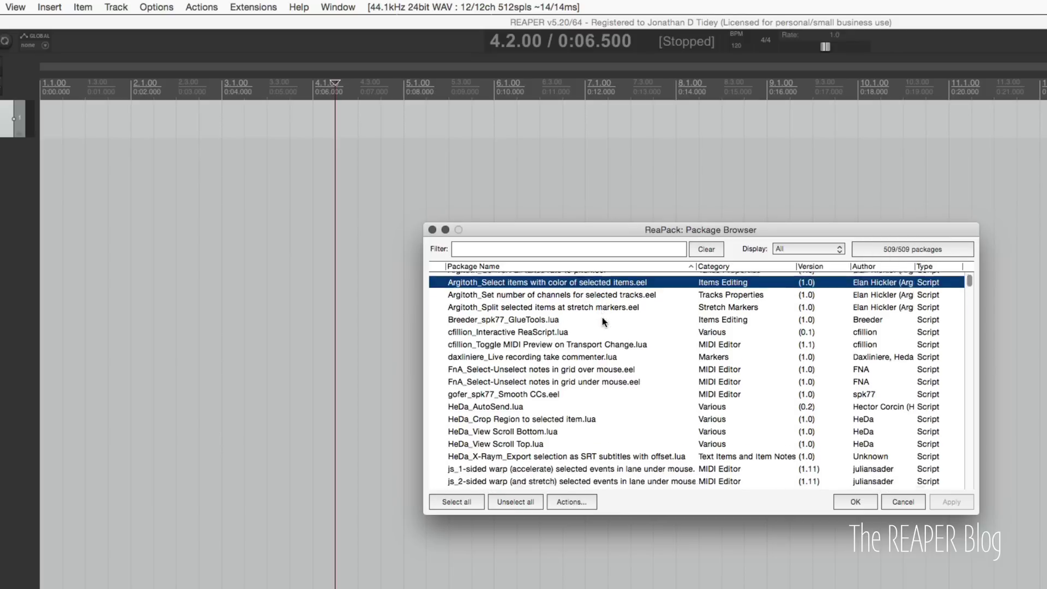
pyautogui.scroll(-10, 602, 319)
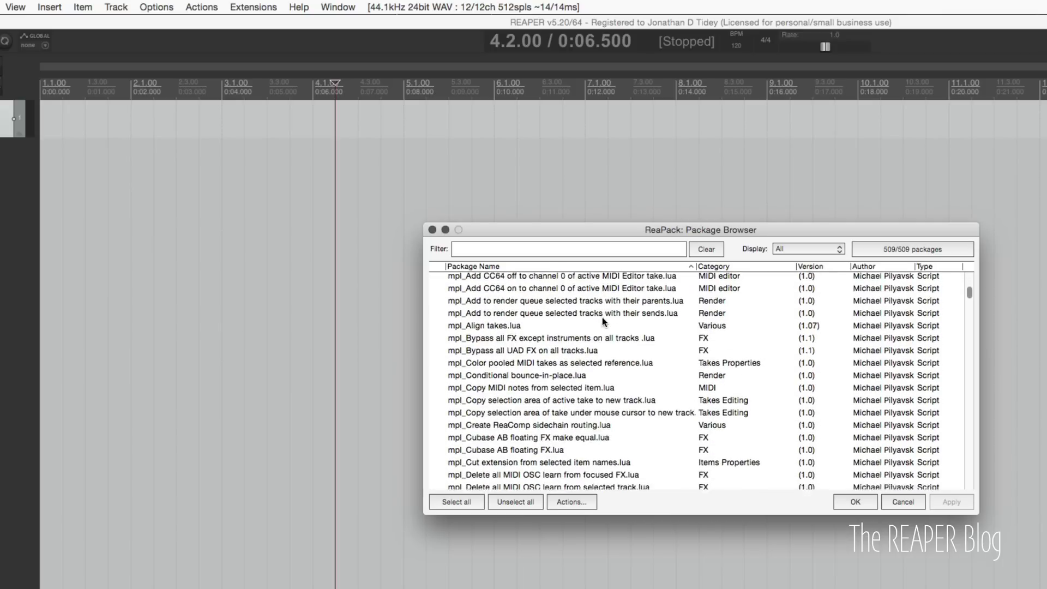
pyautogui.scroll(-3, 602, 319)
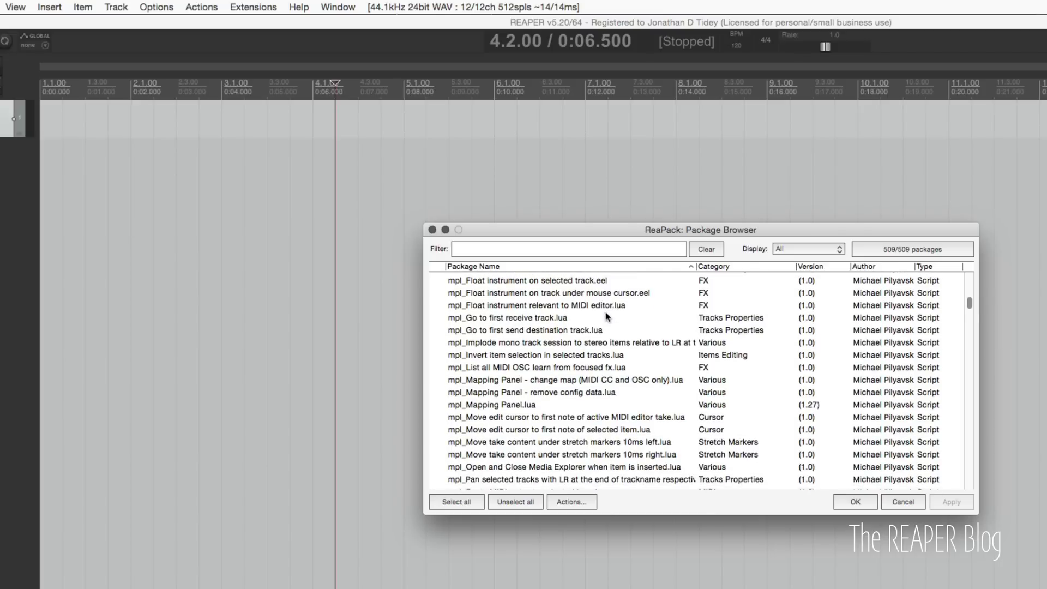
pyautogui.scroll(-4, 606, 313)
pyautogui.scroll(20, 605, 312)
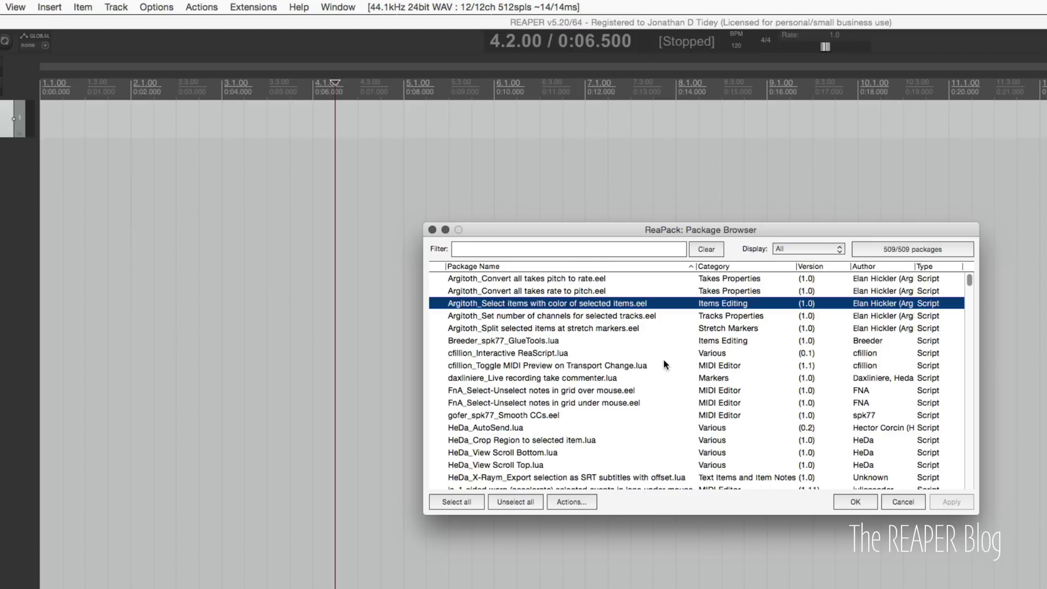
pyautogui.scroll(-3, 639, 329)
pyautogui.scroll(3, 640, 329)
# Check installed packages via Display, switch Display back to All, and select all 509 packages.
pyautogui.click(798, 248)
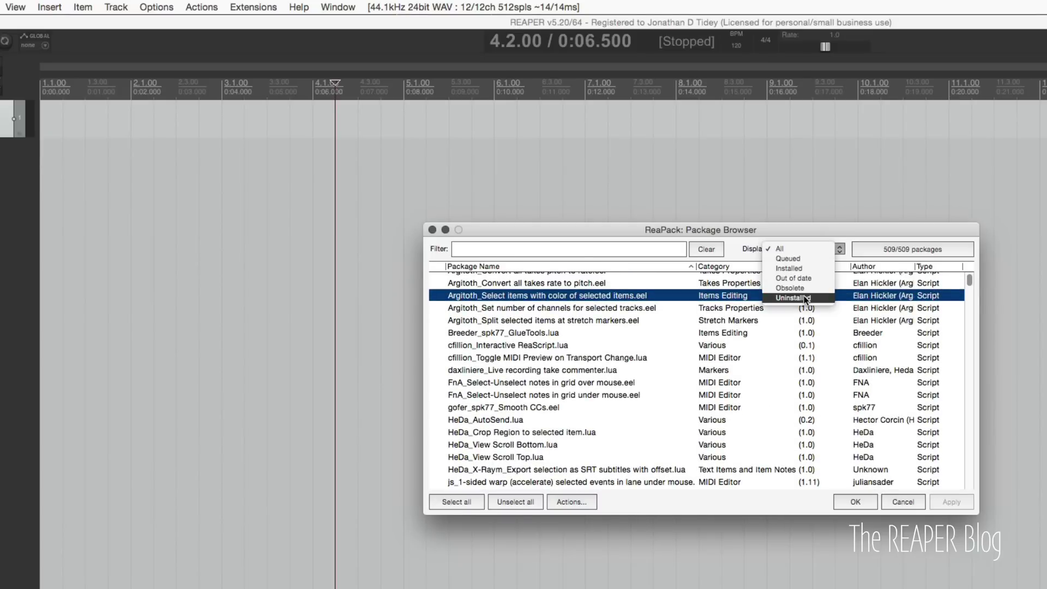
pyautogui.click(808, 269)
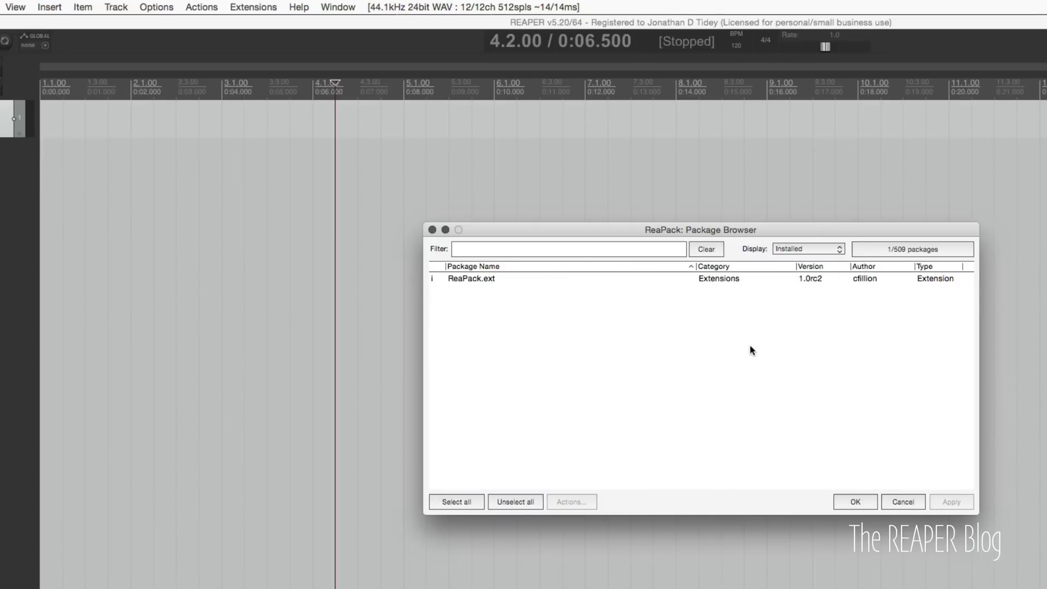
pyautogui.click(802, 249)
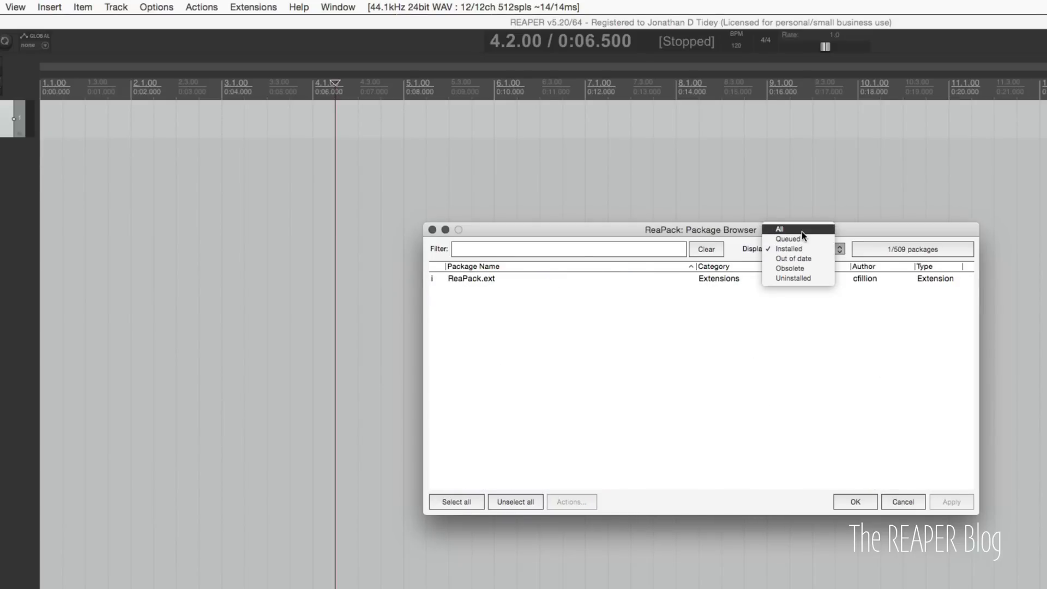
pyautogui.click(802, 230)
pyautogui.click(457, 502)
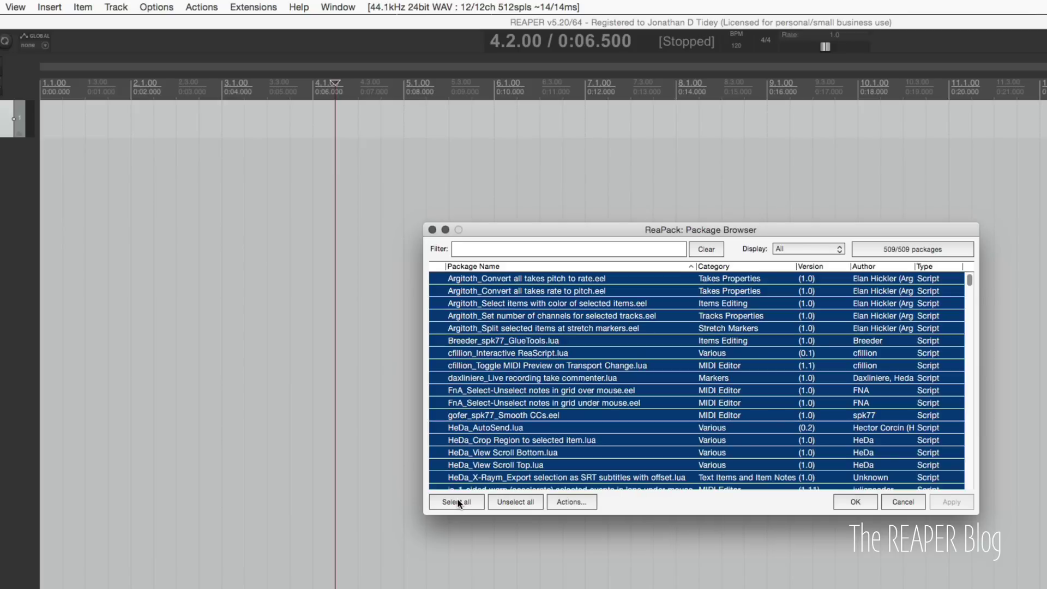
# Queue the selected packages for install/update, apply, and confirm the 508 install actions.
pyautogui.rightClick(588, 415)
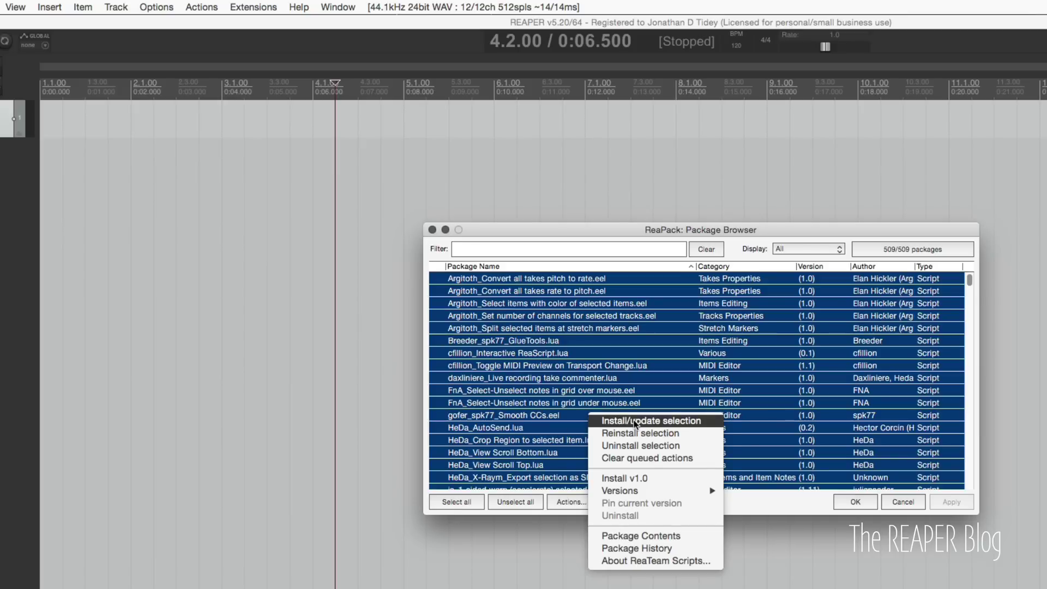
pyautogui.click(695, 420)
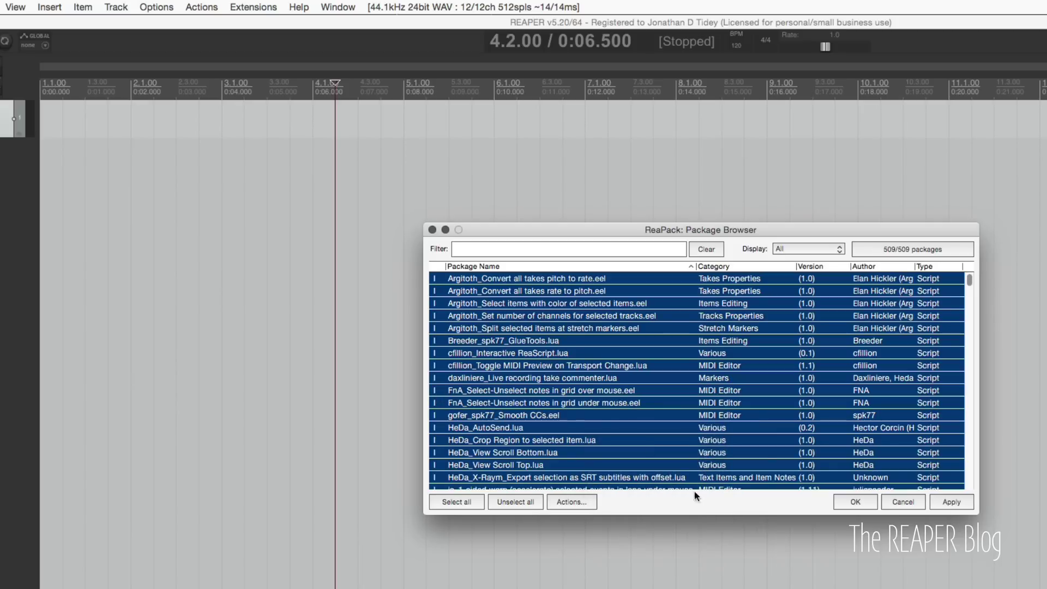
pyautogui.click(951, 503)
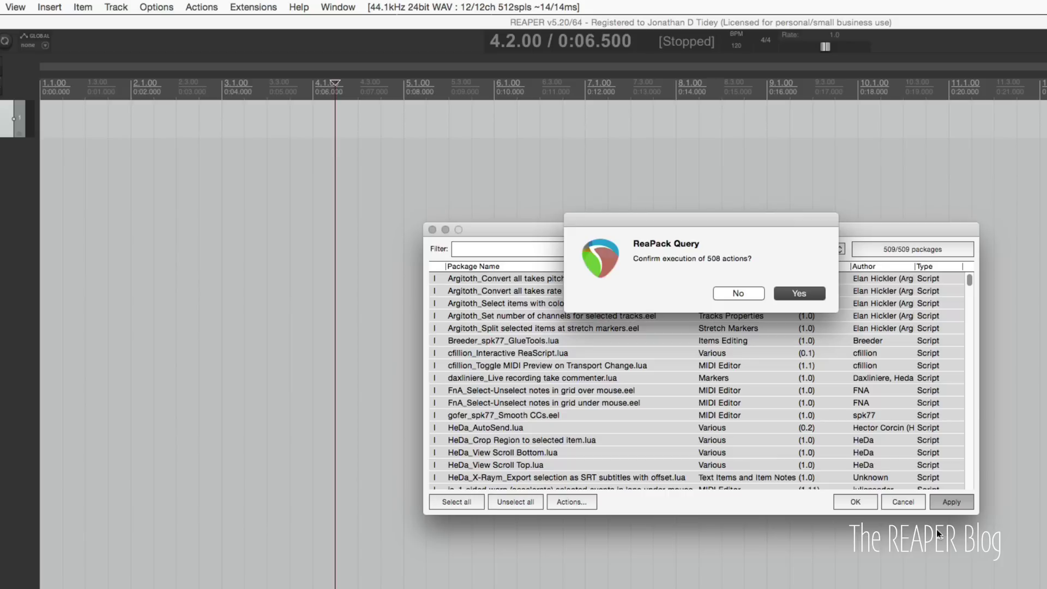
pyautogui.click(786, 295)
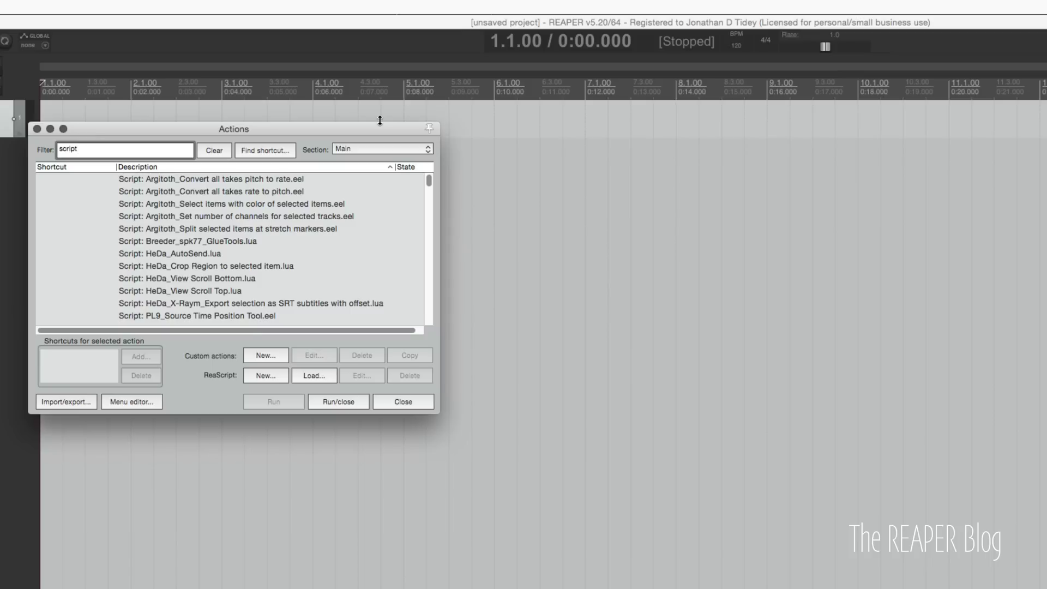
pyautogui.click(295, 229)
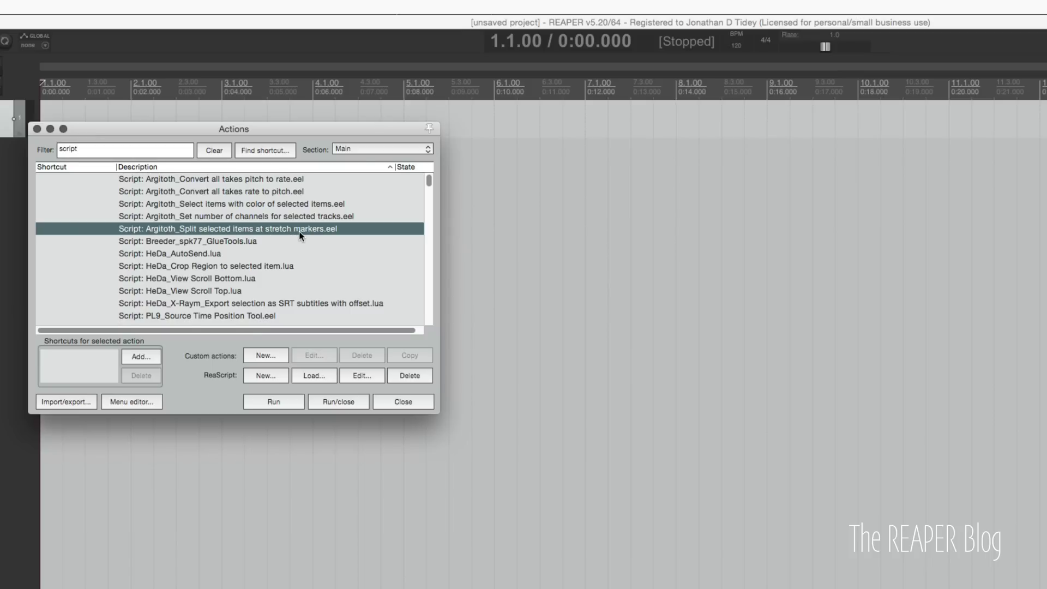
pyautogui.scroll(-10, 299, 232)
pyautogui.scroll(-5, 301, 235)
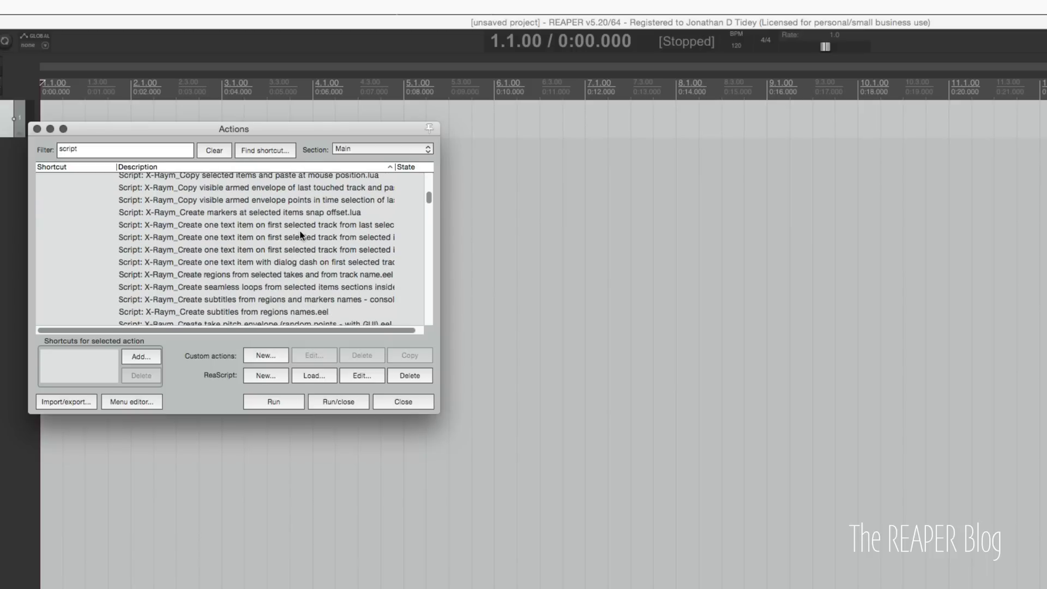
pyautogui.scroll(-1, 300, 235)
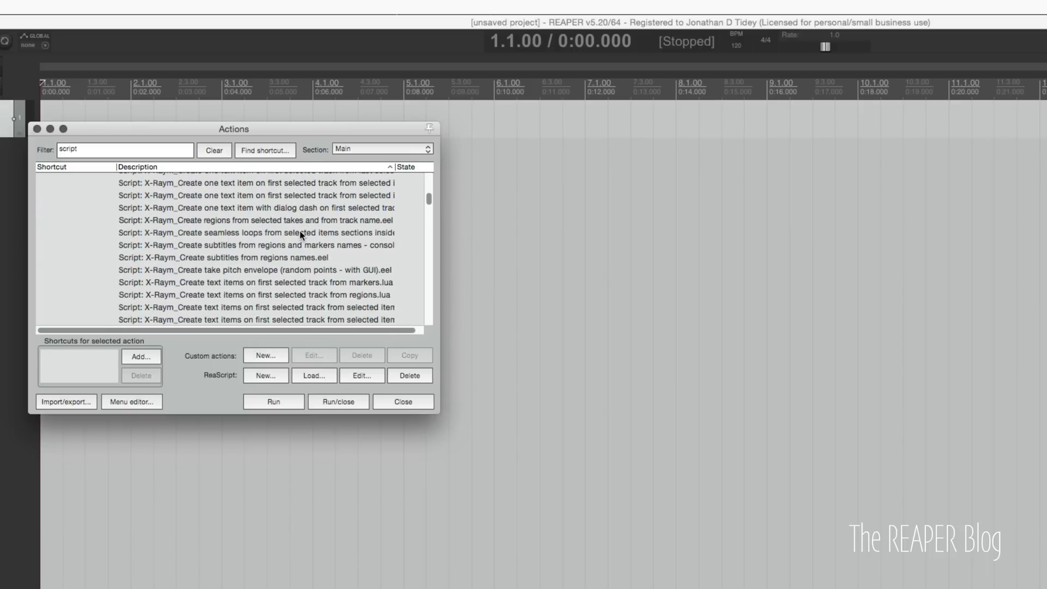
pyautogui.scroll(-4, 300, 236)
pyautogui.scroll(-2, 300, 236)
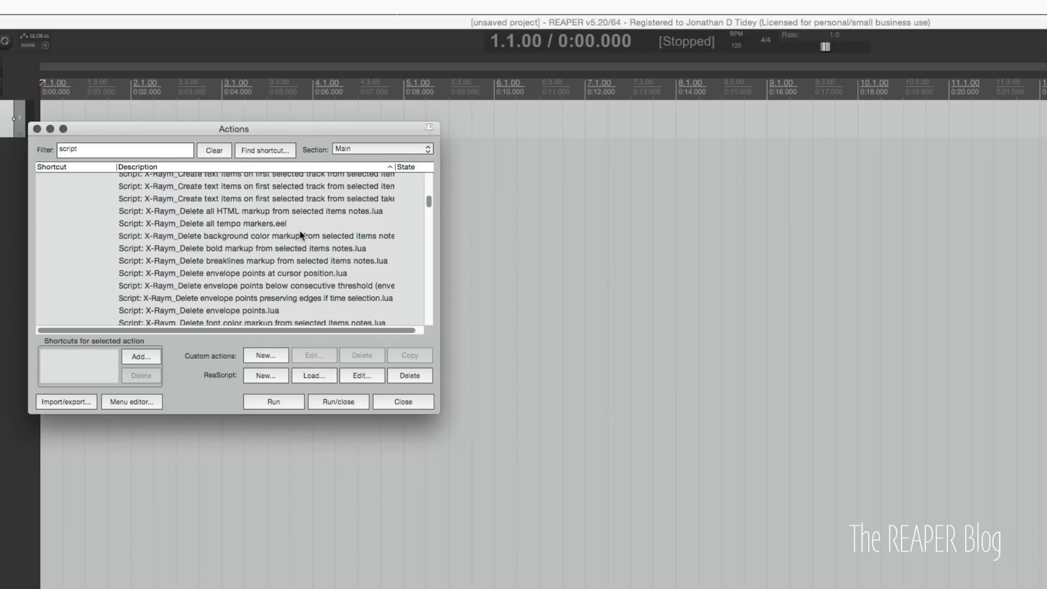
pyautogui.scroll(-15, 301, 235)
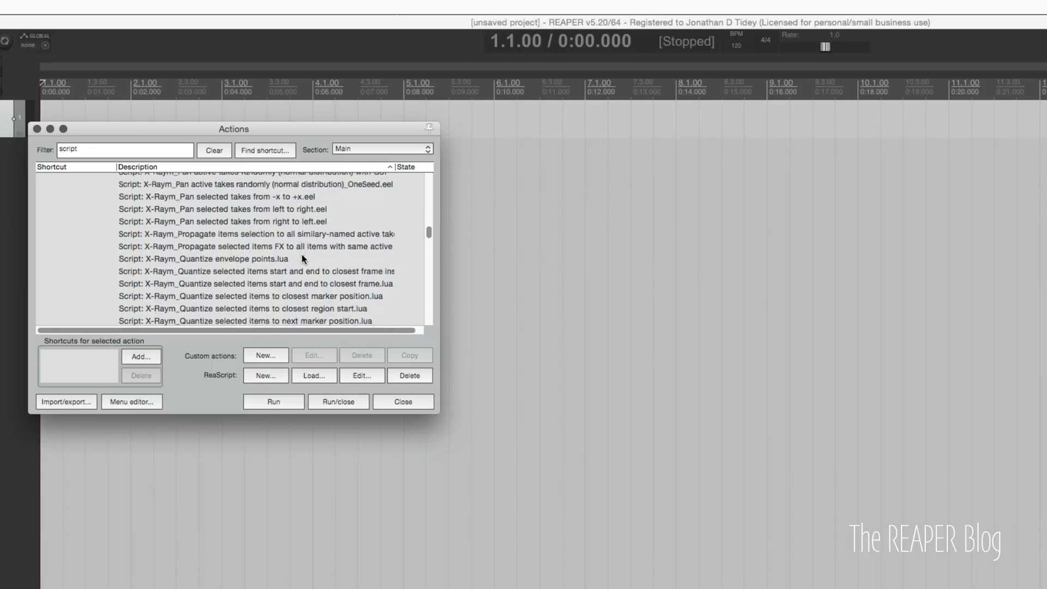
pyautogui.scroll(-5, 303, 254)
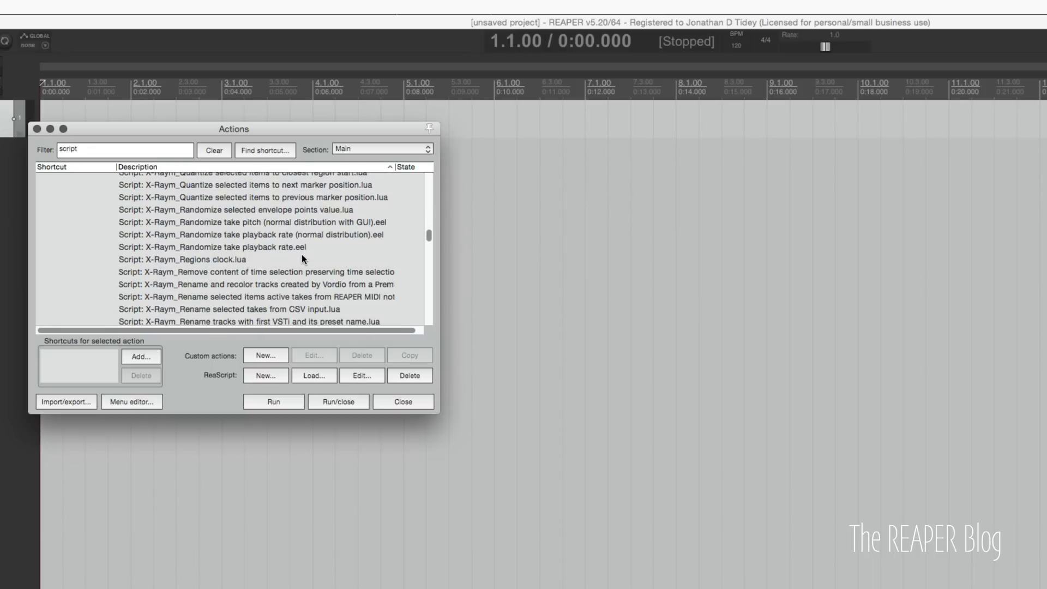
pyautogui.scroll(-15, 302, 254)
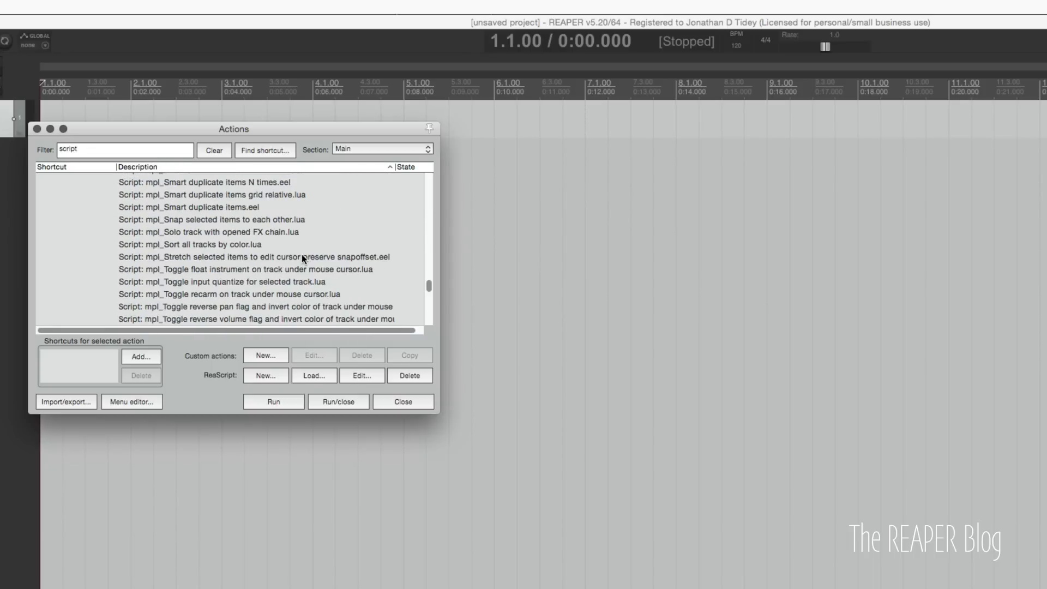